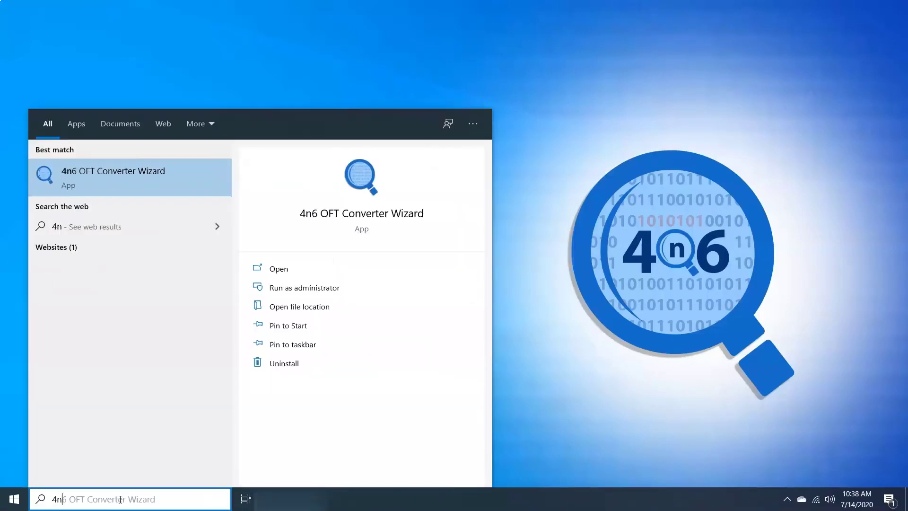
text(6 OFT )
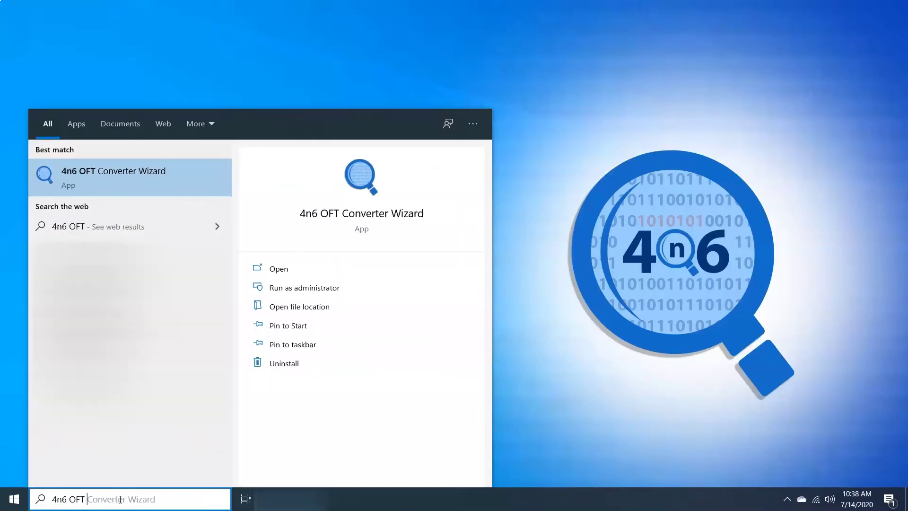
text(convert)
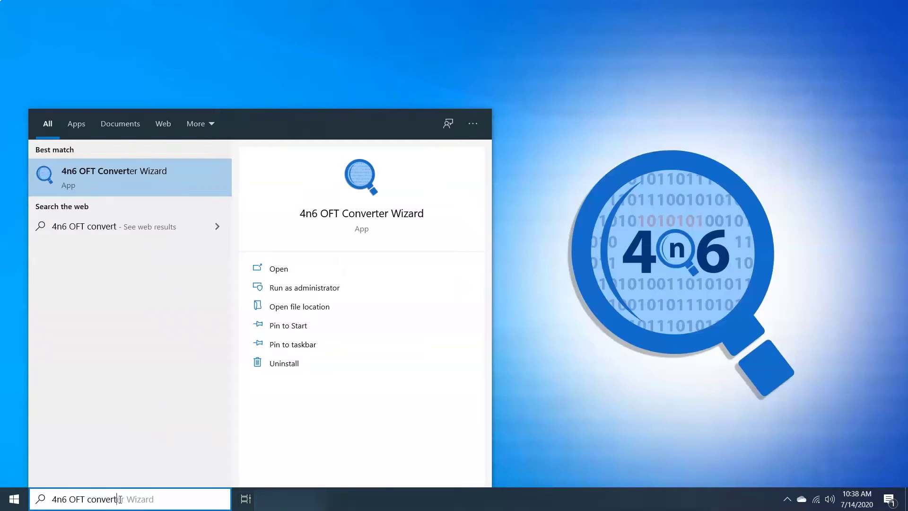
text(er Wizard)
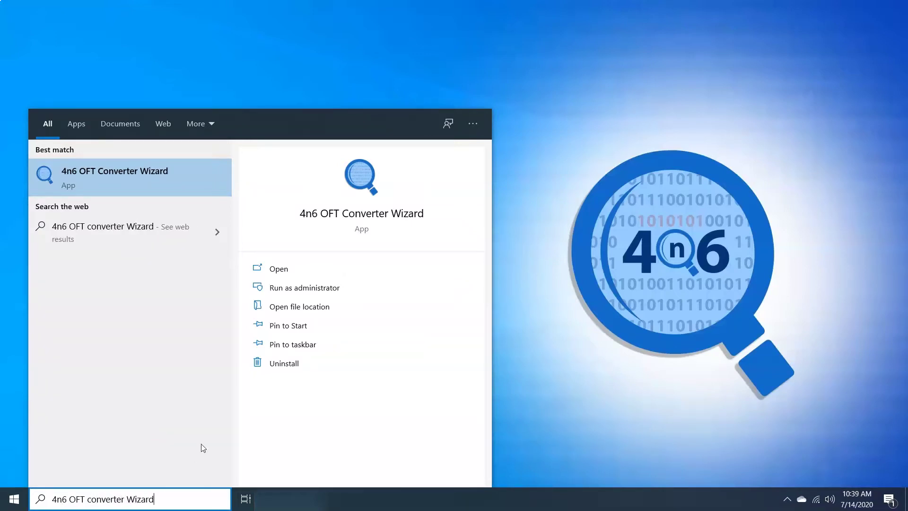
Launch the 4n6 OFT Converter Wizard from the Start search results
click(356, 213)
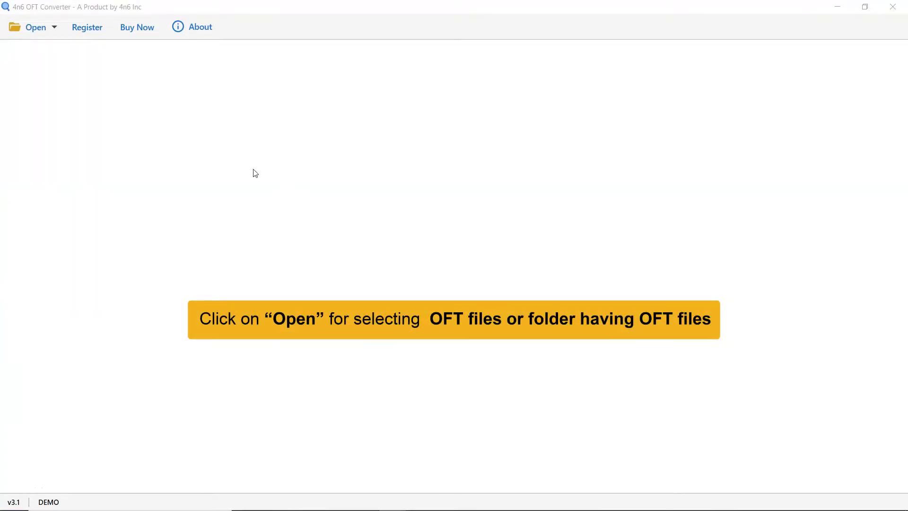
Load the 'OFT files' folder from Mail Data via Open > Choose Folders
click(57, 35)
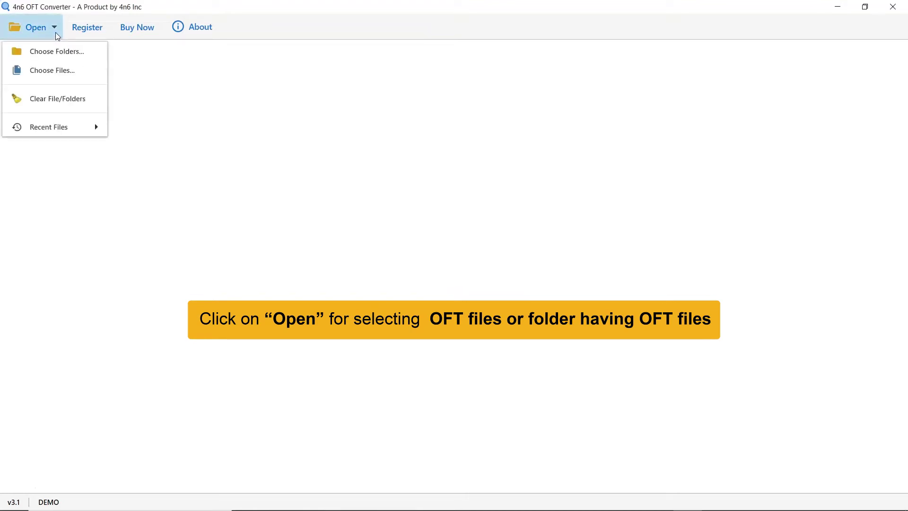
click(71, 54)
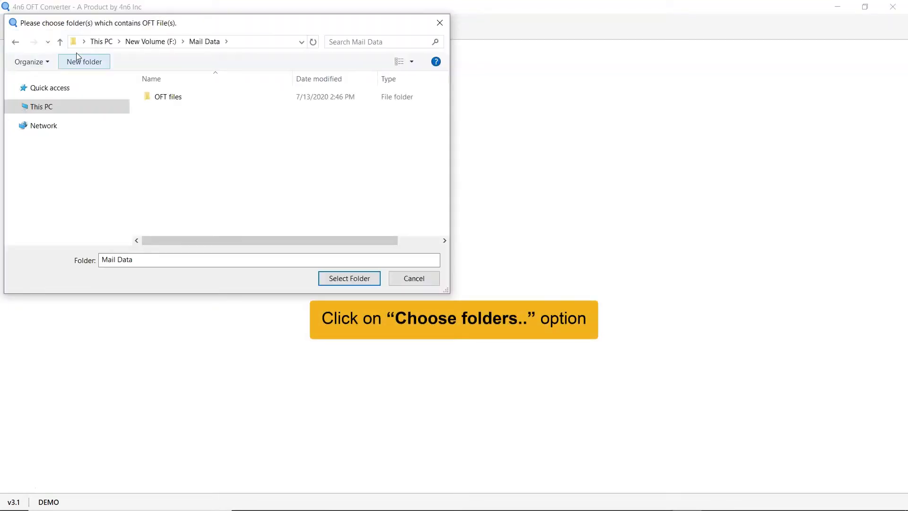
click(168, 100)
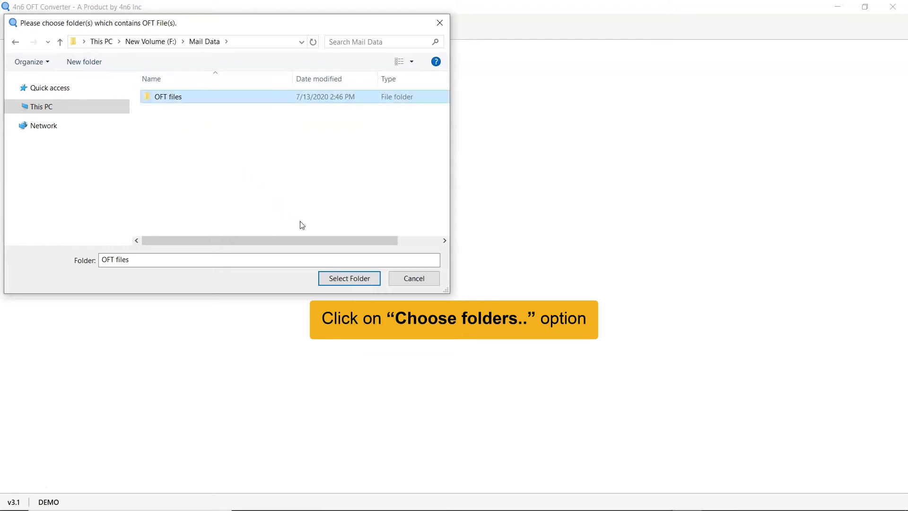
click(361, 279)
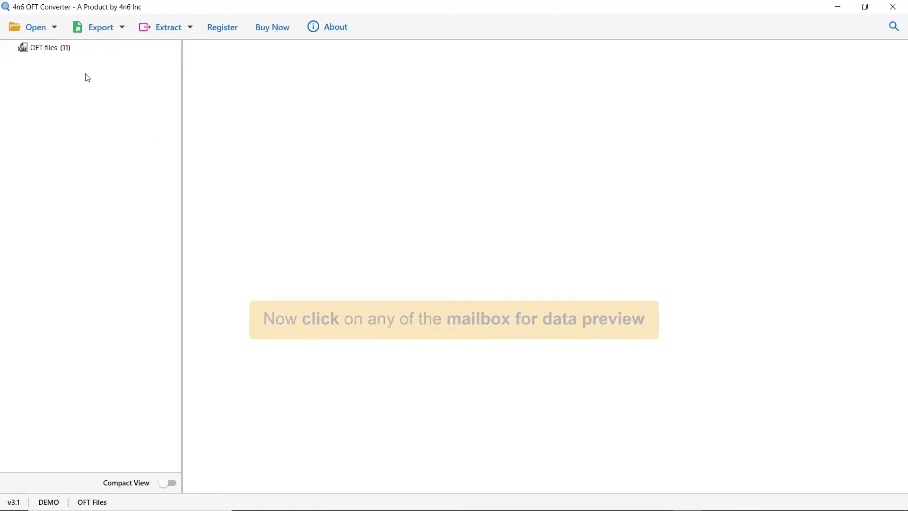
Show the 11 messages in 'OFT files' and preview the Wish email
click(50, 50)
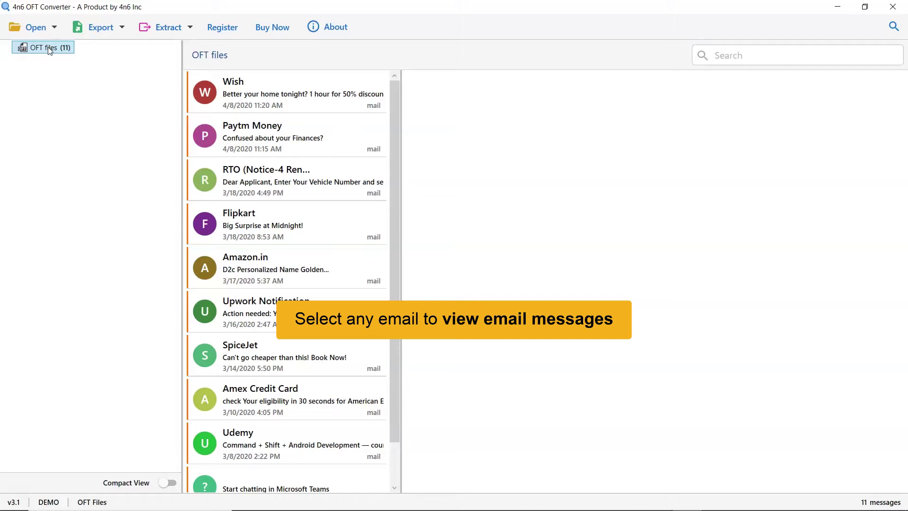
click(269, 95)
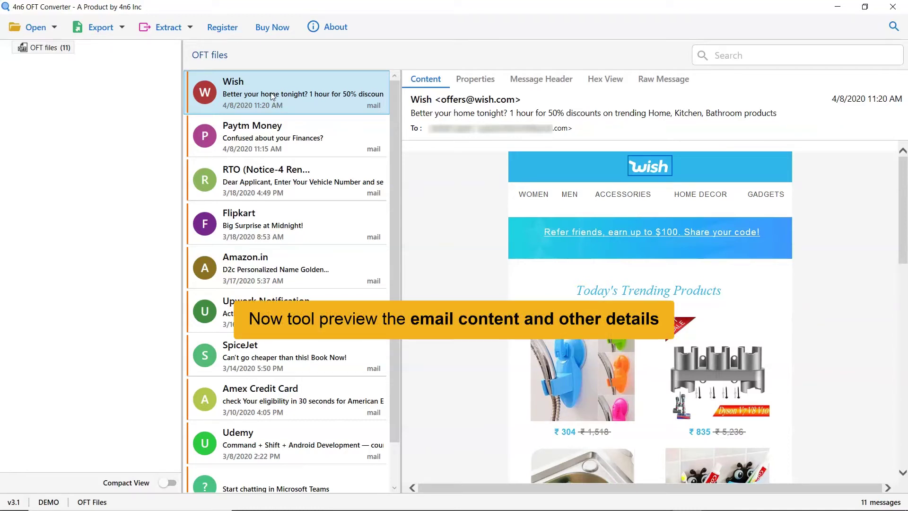
mouse_move(395, 149)
mouse_down()
mouse_move(398, 187)
mouse_move(392, 153)
mouse_up()
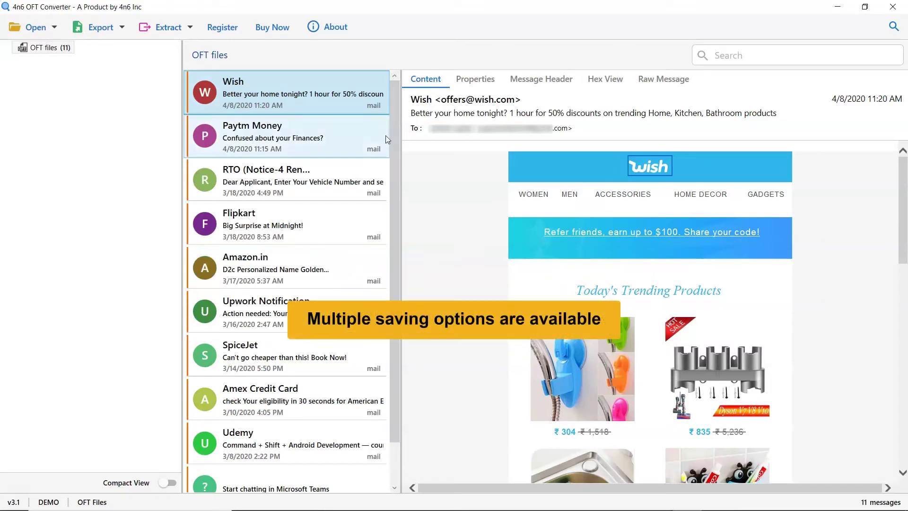
Review the Export and Extract menus, then reopen the Export format list
click(121, 29)
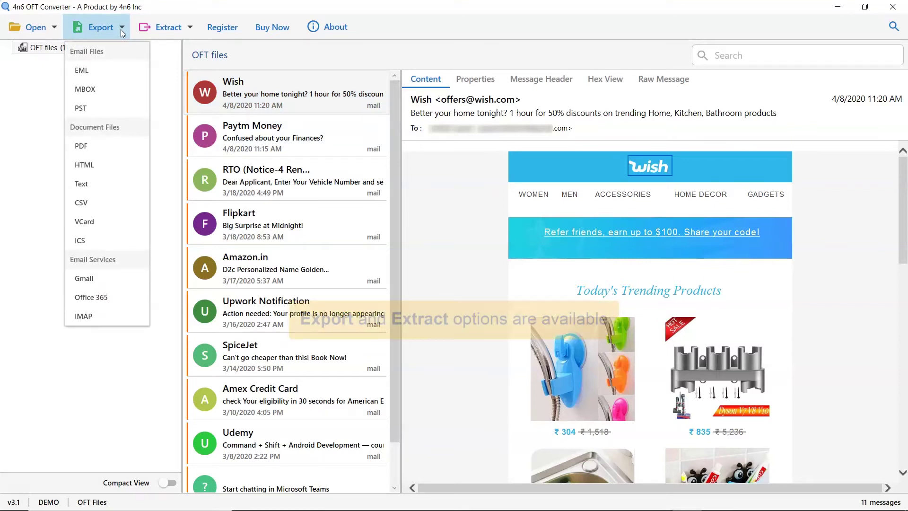
click(120, 28)
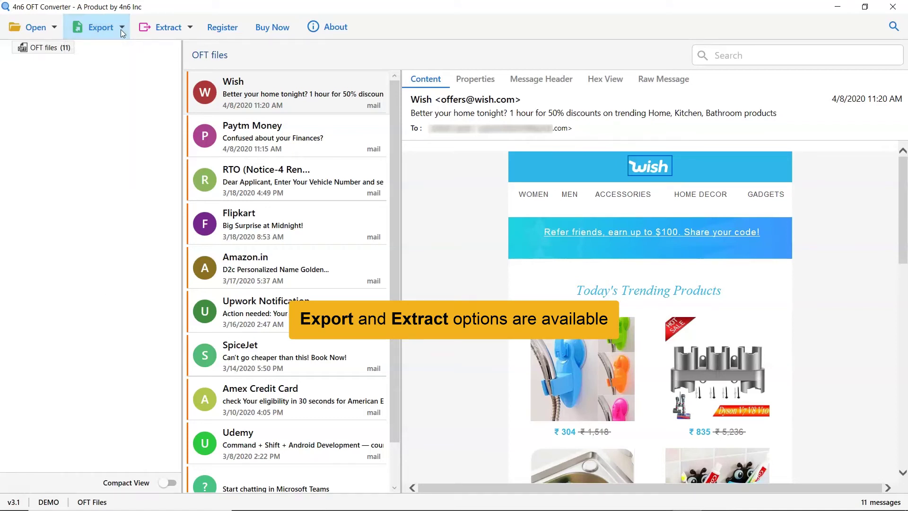
click(190, 30)
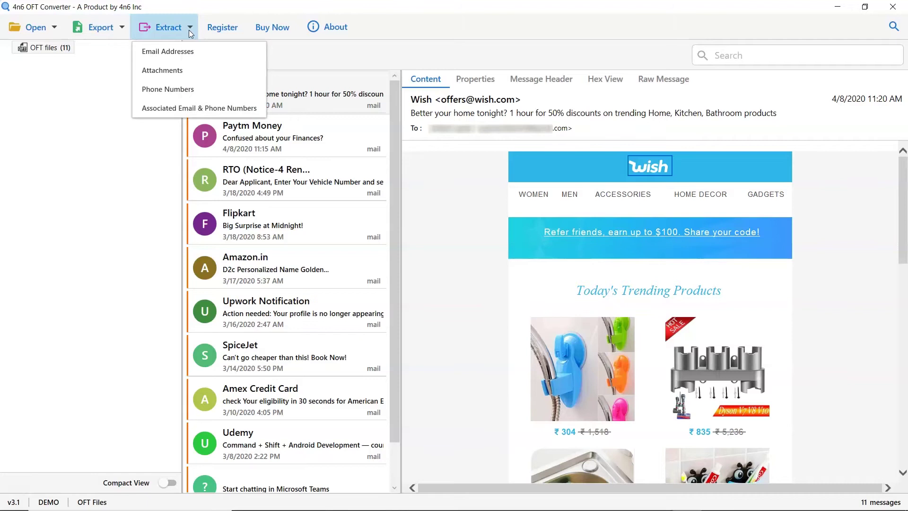
click(189, 29)
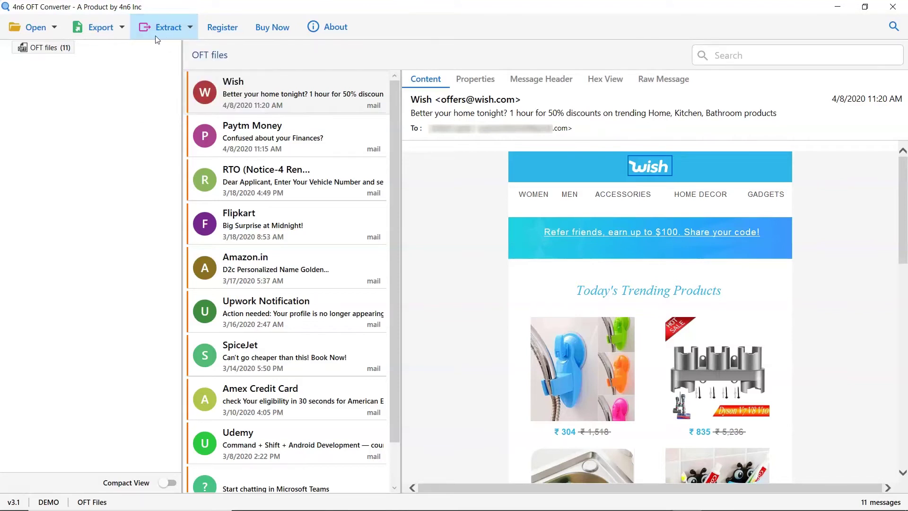
click(120, 29)
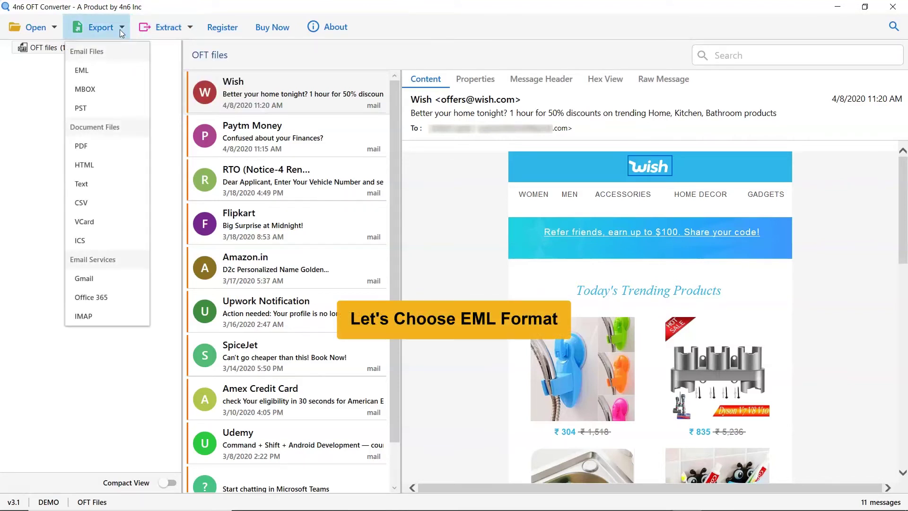
Choose EML as the export format with F:\OutPut as the destination folder
click(117, 70)
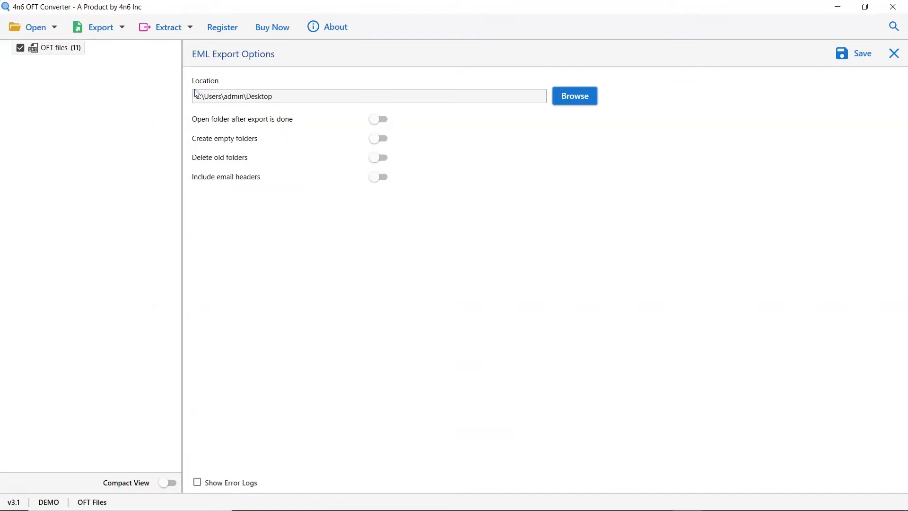
click(575, 99)
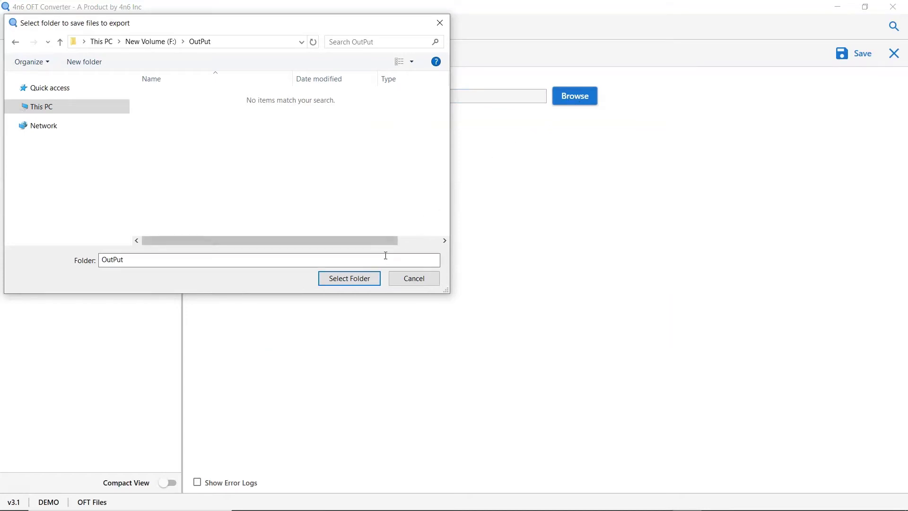
click(349, 278)
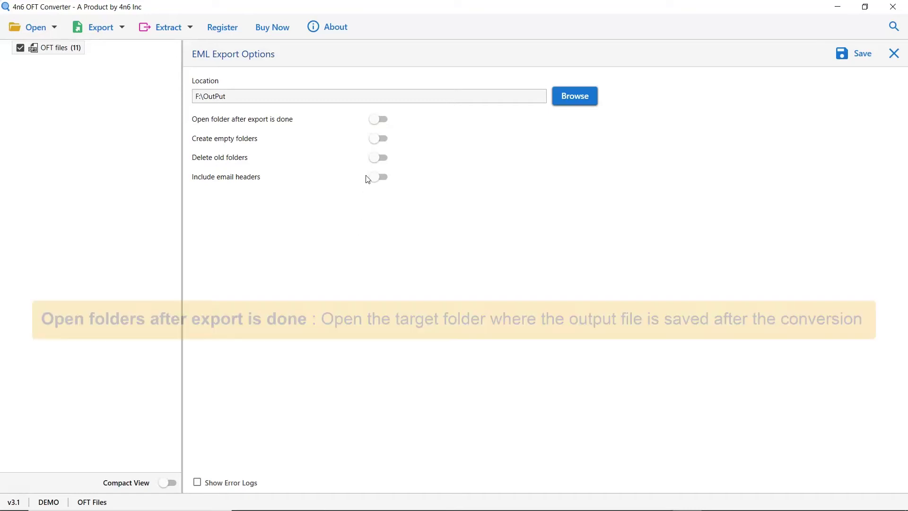
click(379, 120)
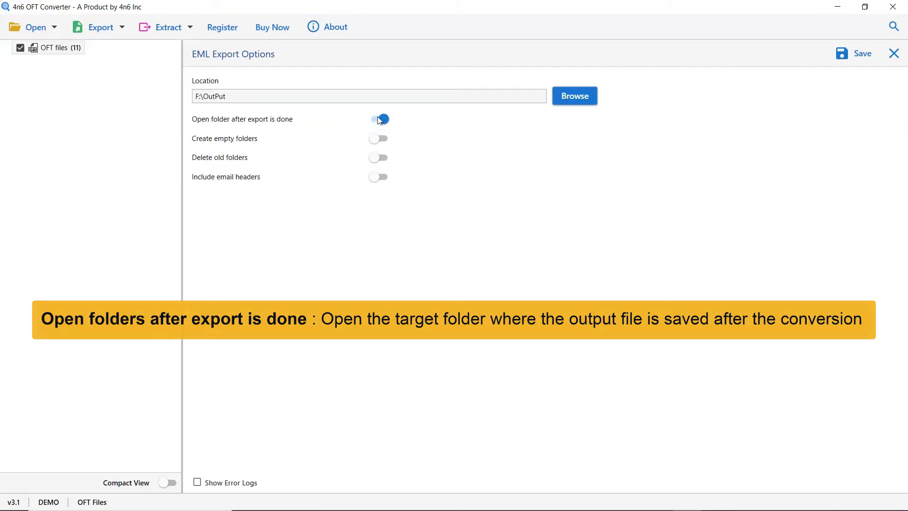
click(379, 120)
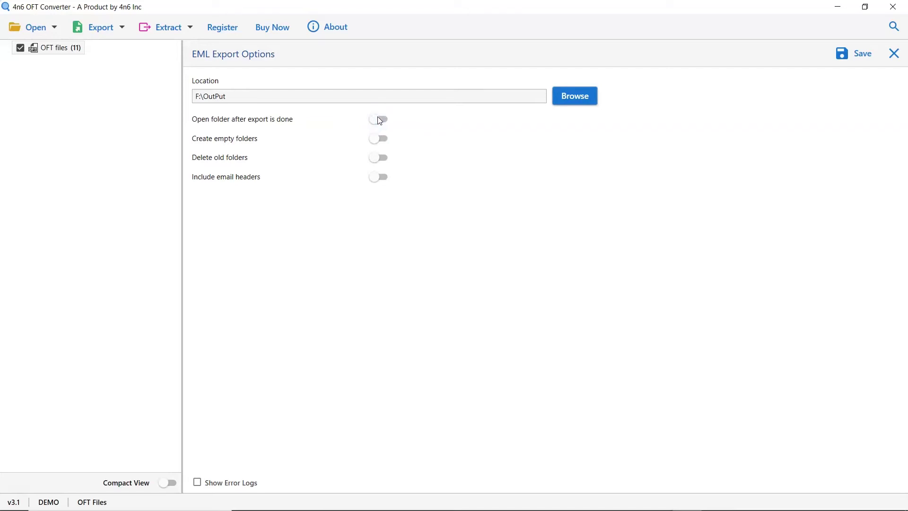
click(375, 140)
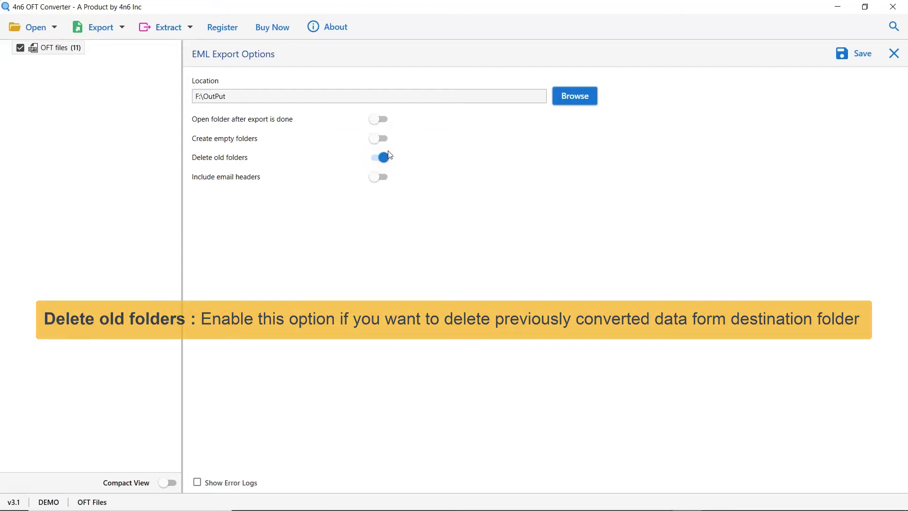
click(383, 159)
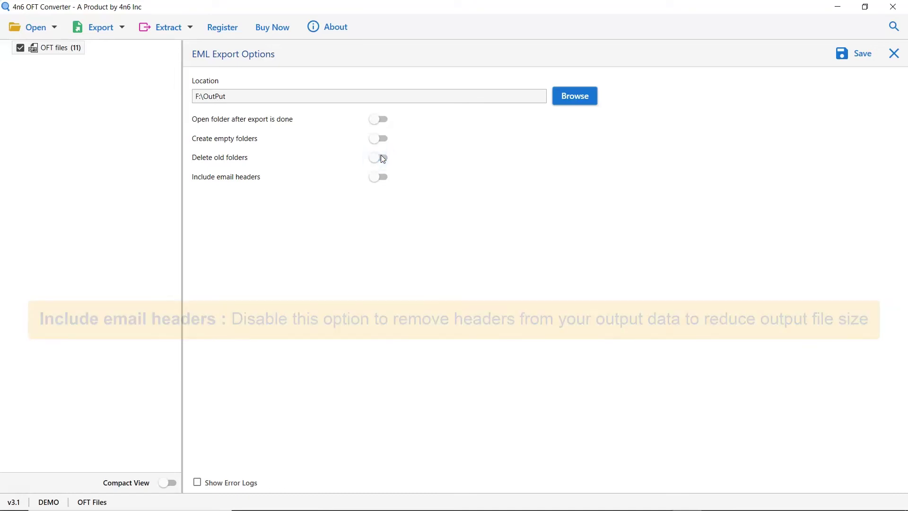
click(376, 181)
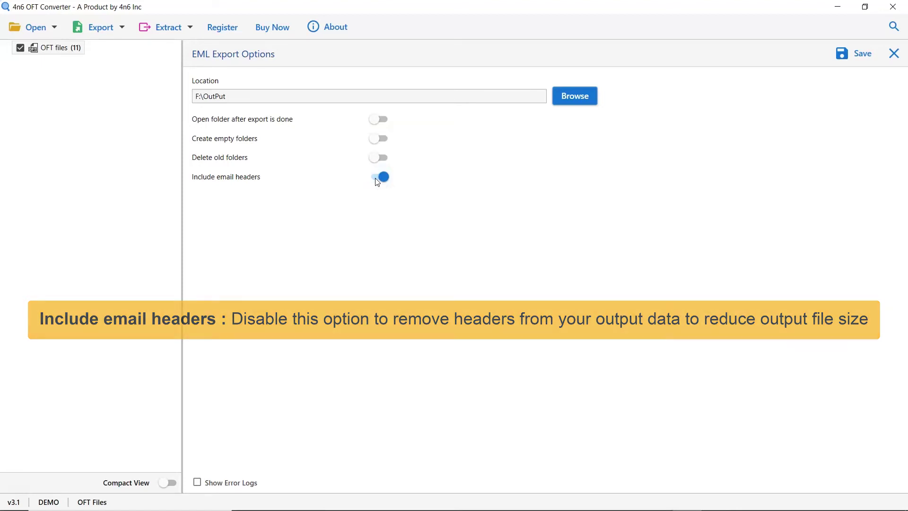
click(376, 182)
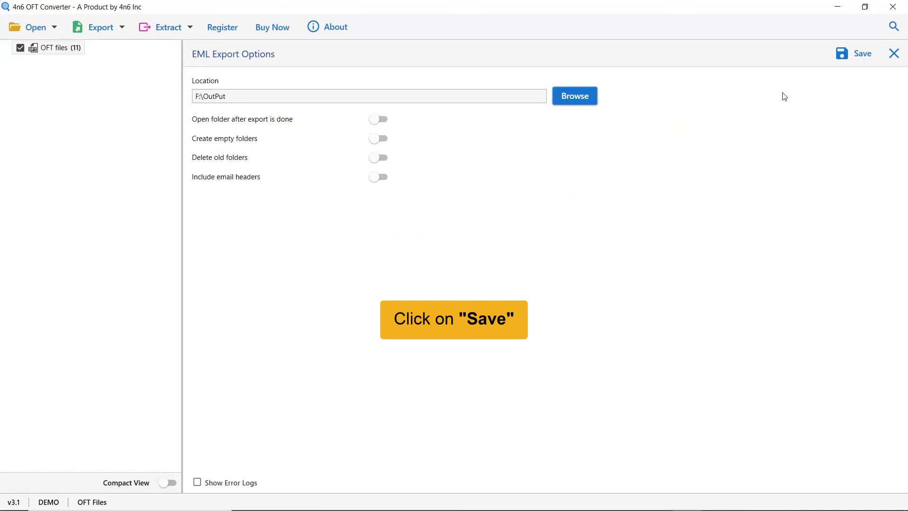
Run the EML export to F:\OutPut and dismiss the demo edition limit notice
click(857, 58)
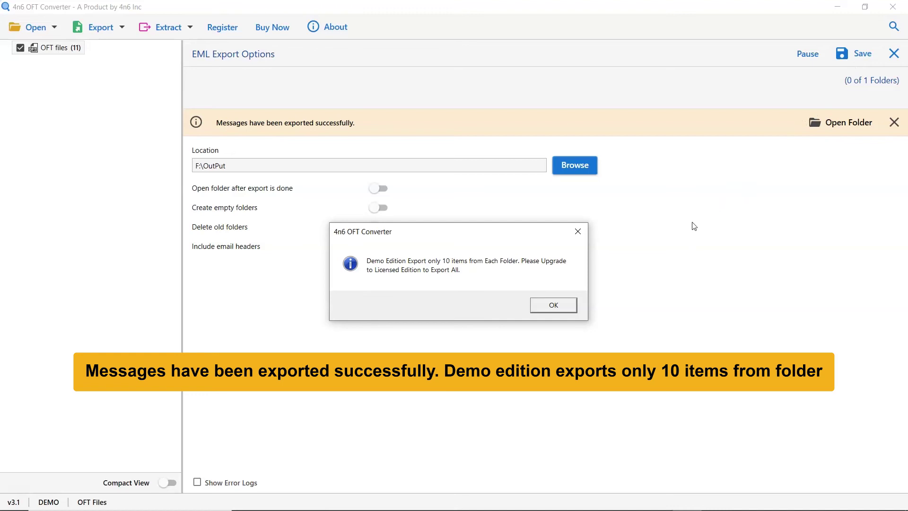
click(553, 306)
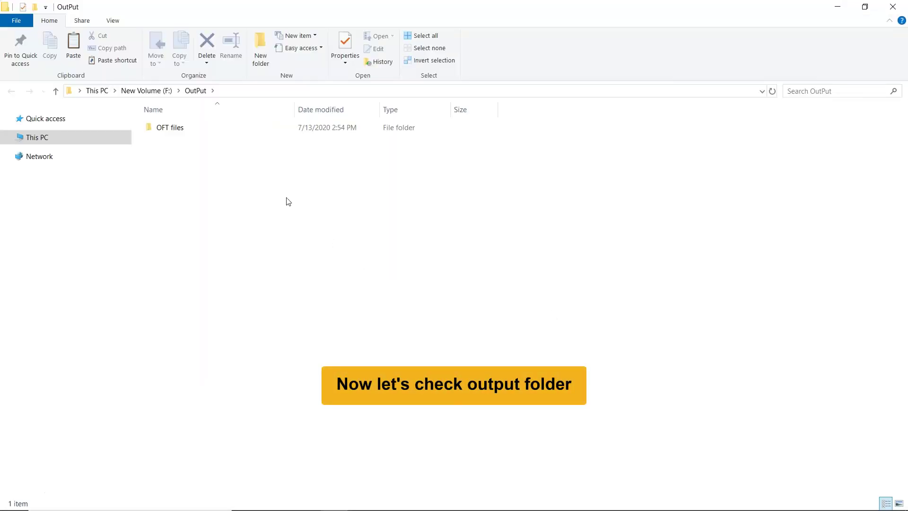
Open the 'OFT files' folder in OutPut to view the 10 exported .eml files
click(174, 130)
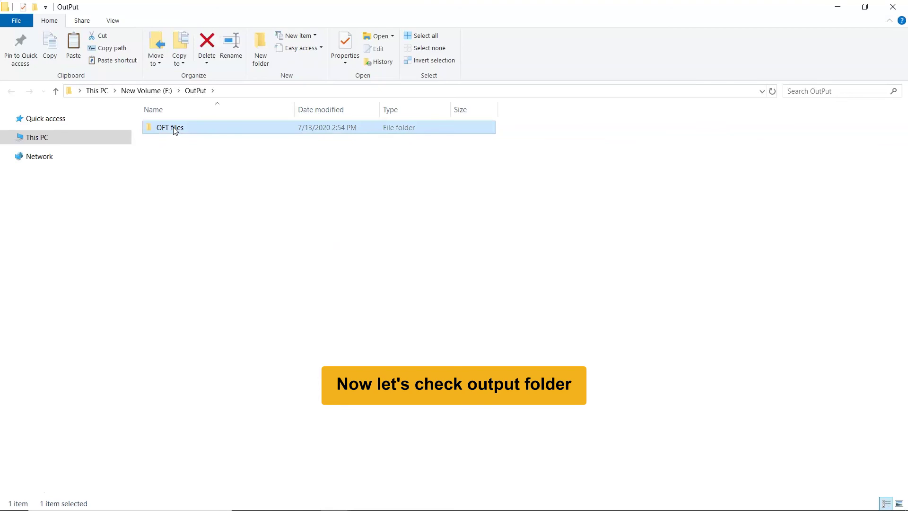
double_click(174, 130)
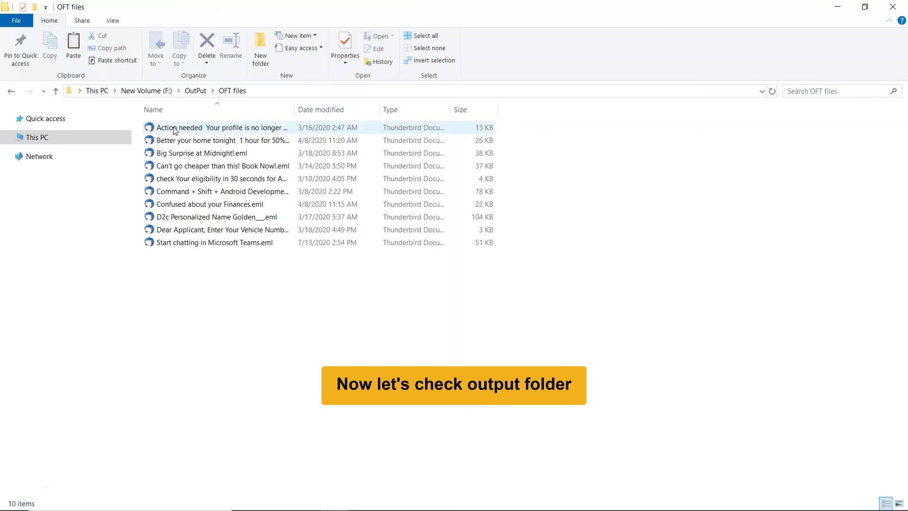